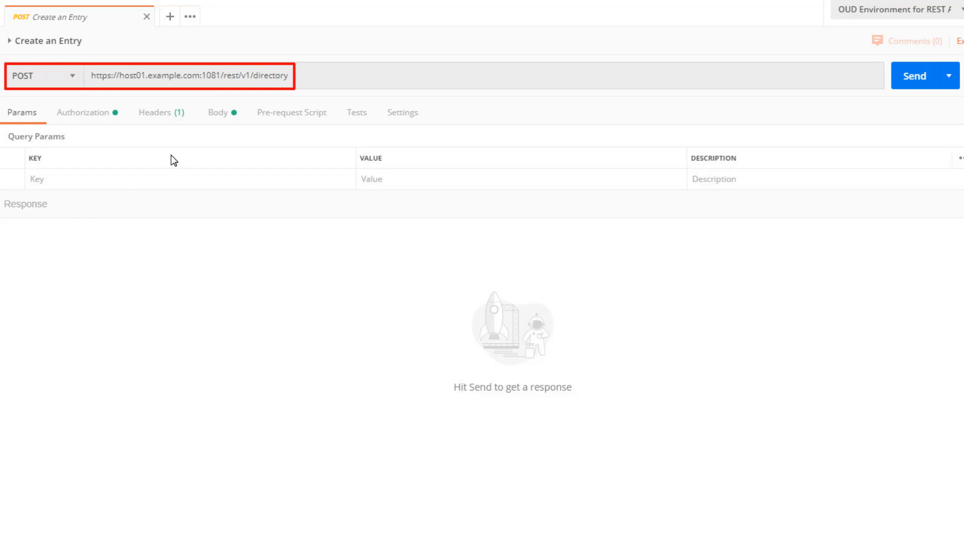
Step: Review the Create an Entry request body and send the POST request to add testuser1 to the directory
left_click(234, 118)
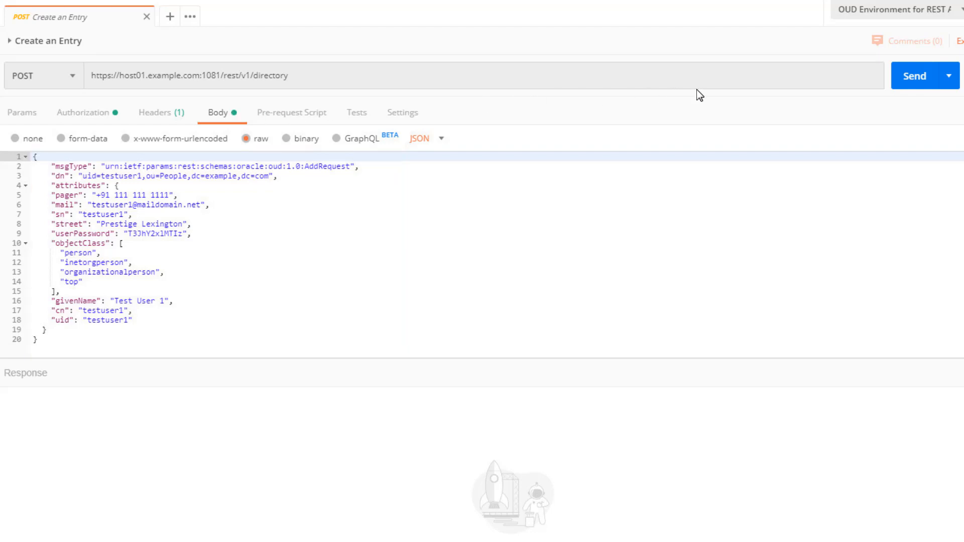
left_click(931, 84)
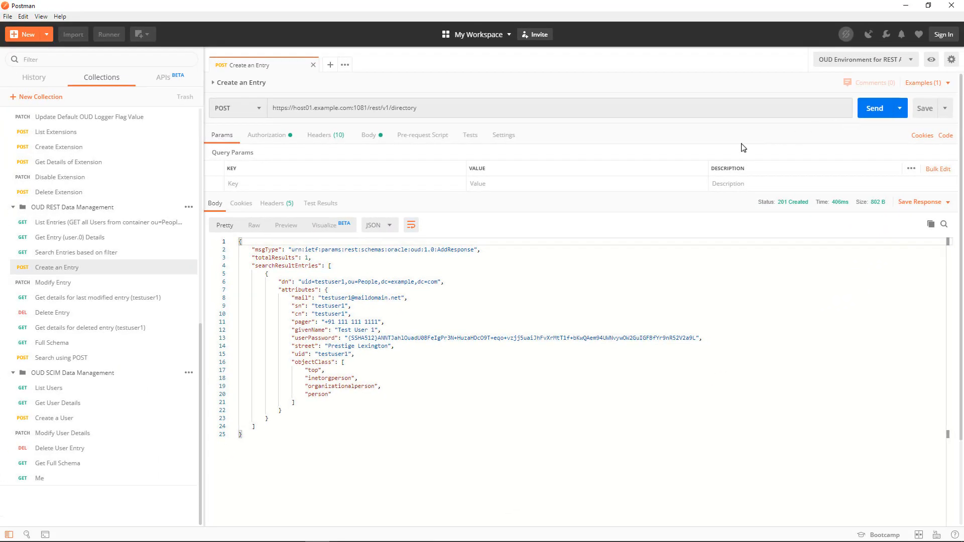
Step: Open the Modify Entry PATCH request, review its body, and send it to replace testuser1's description with Test User 1
left_click(175, 284)
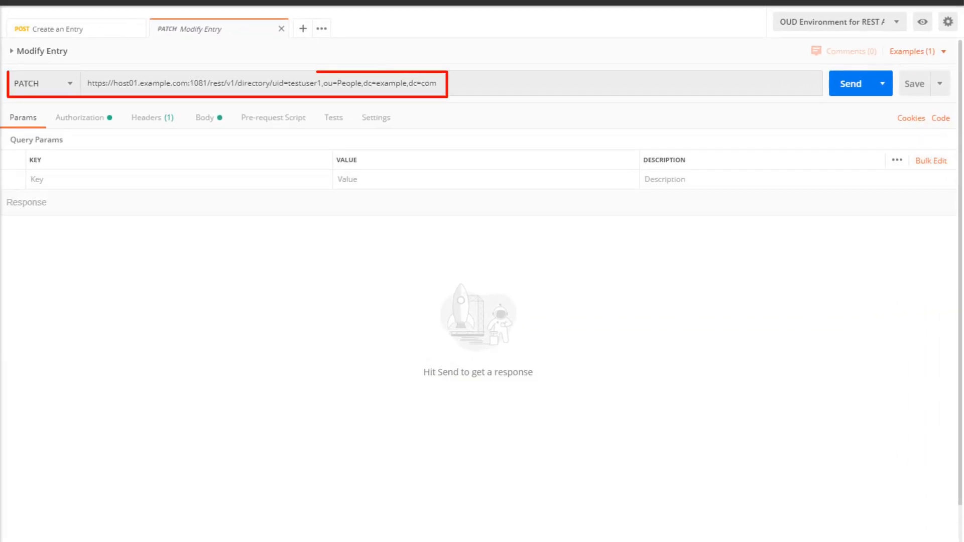
left_click(226, 117)
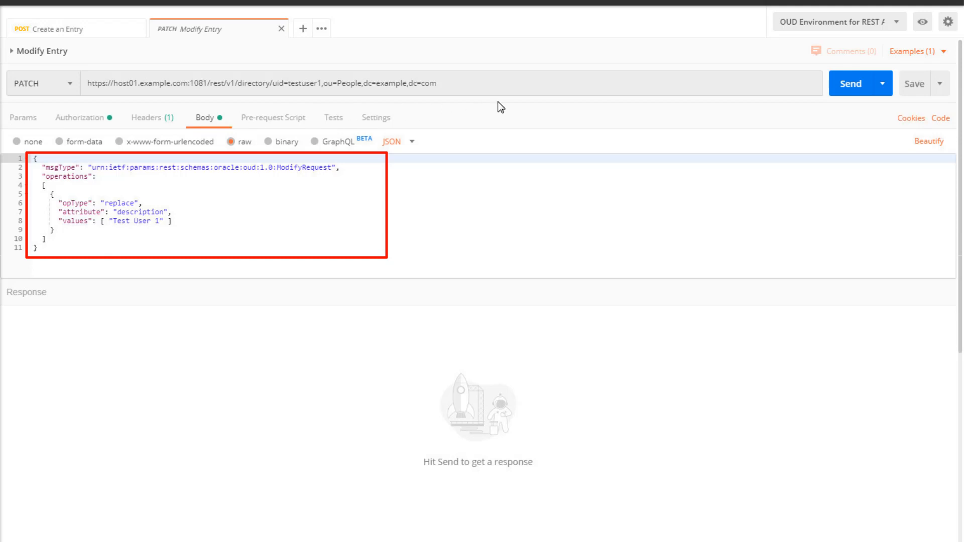
left_click(866, 88)
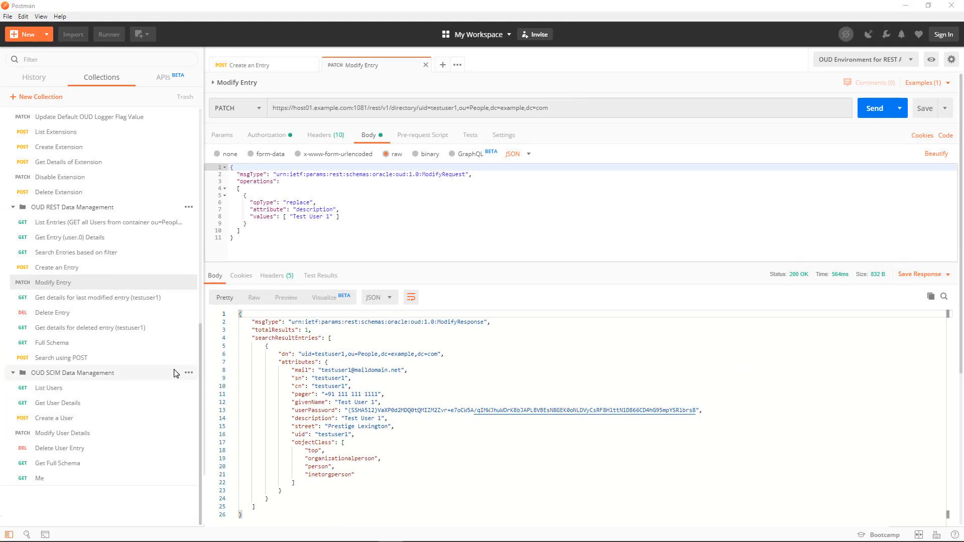
Step: Open the SCIM List Users request and send it to list all directory users
left_click(176, 391)
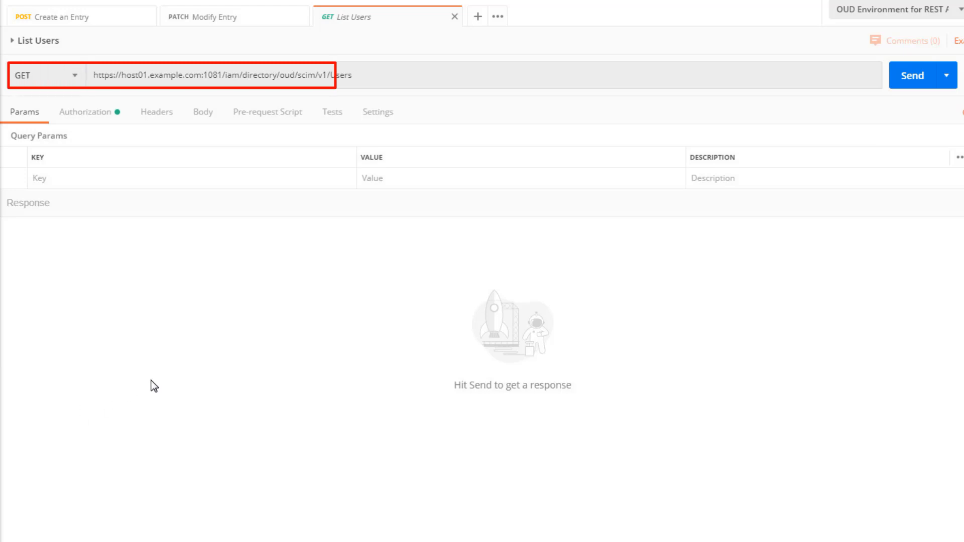
left_click(936, 83)
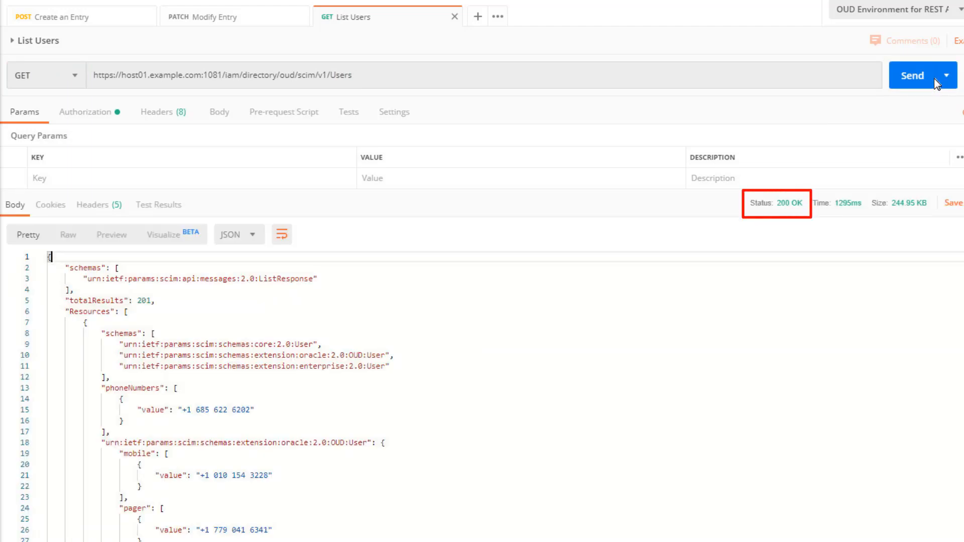
scroll(346, 395, "down", 15)
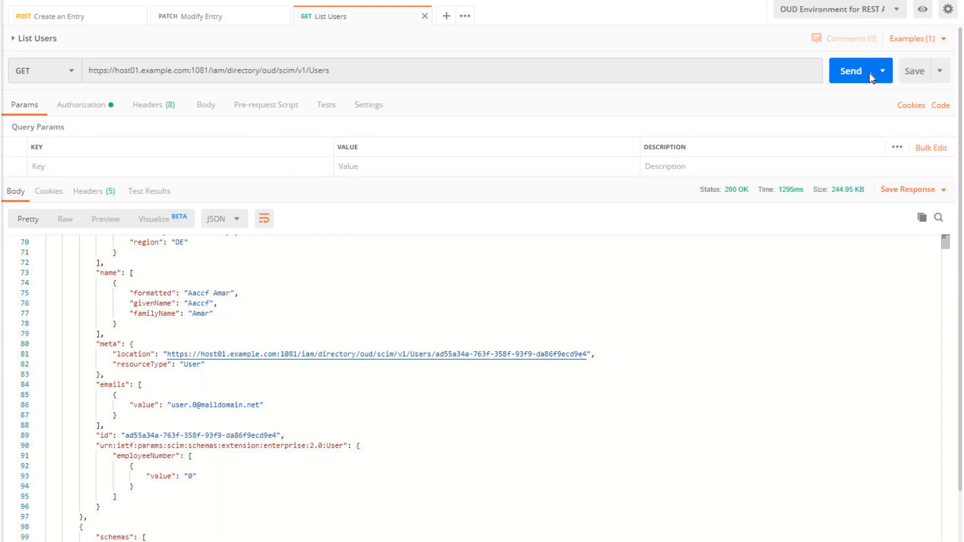
Step: Search the List Users response for testuser1 and select and copy that user's id value
left_click(944, 224)
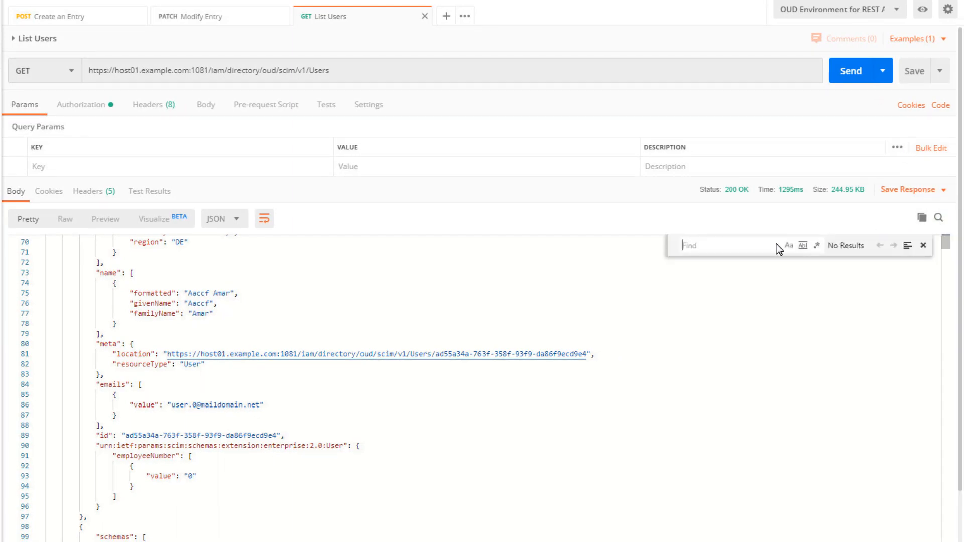
type("testuser1")
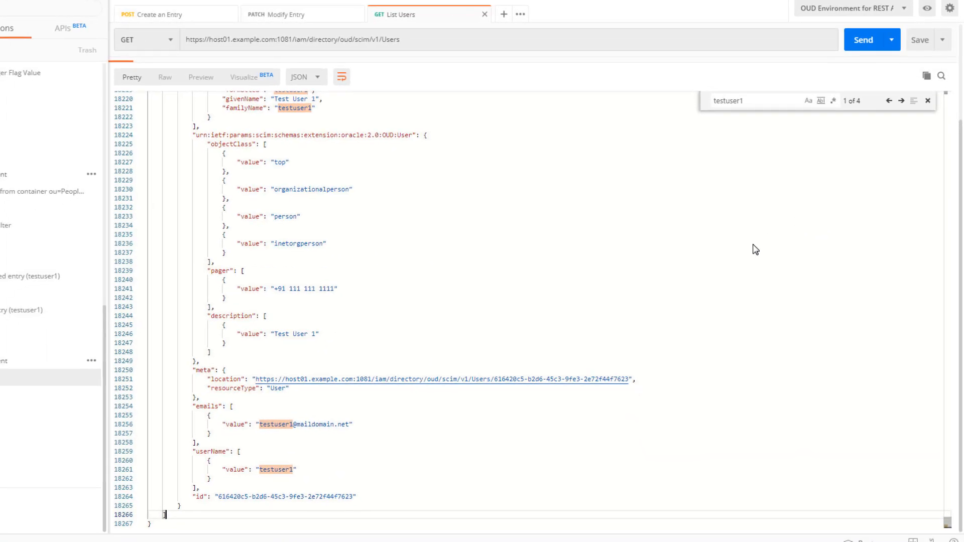
double_click(354, 497)
key("ctrl+c")
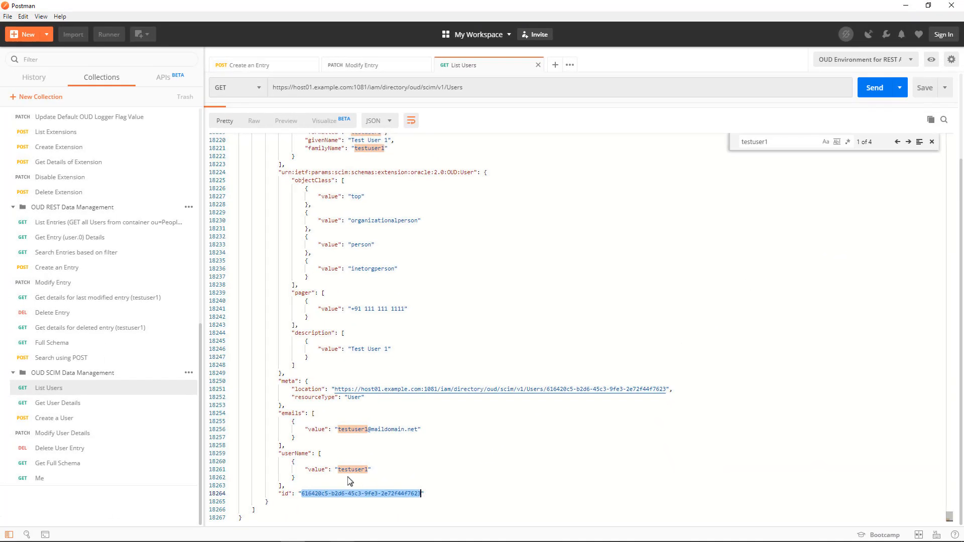
Step: Open the Delete User Entry request, replace the user id at the end of its URL with the copied id, and send it
left_click(185, 449)
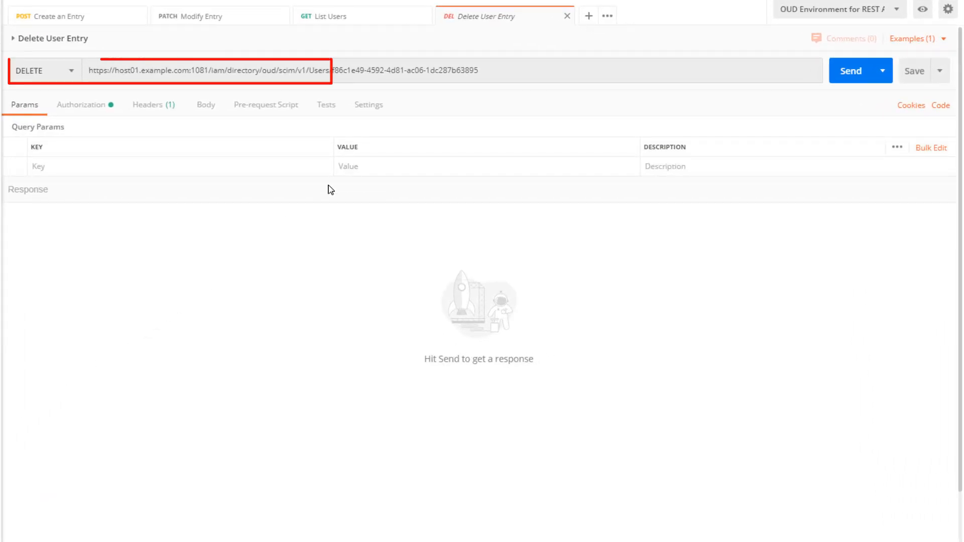
left_click_drag(332, 71, 484, 71)
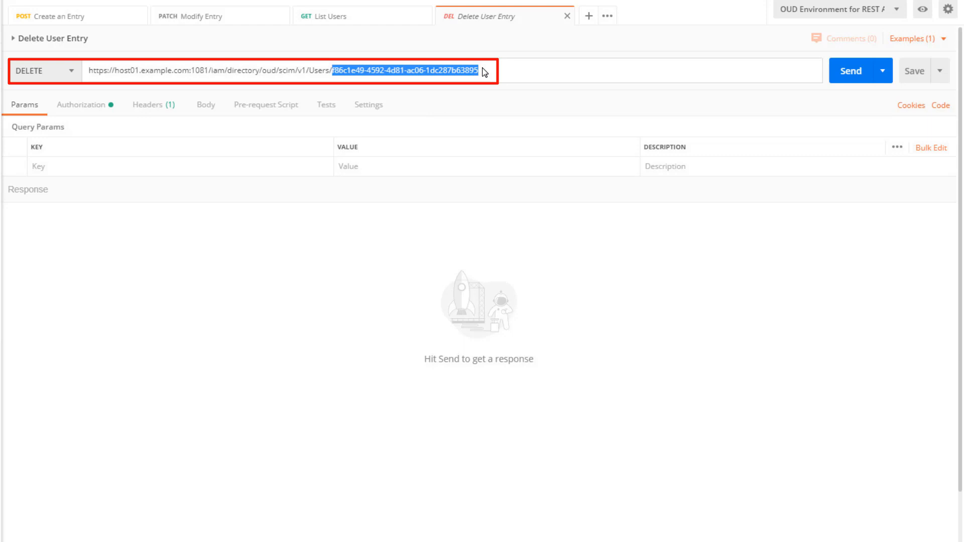
key("ctrl+v")
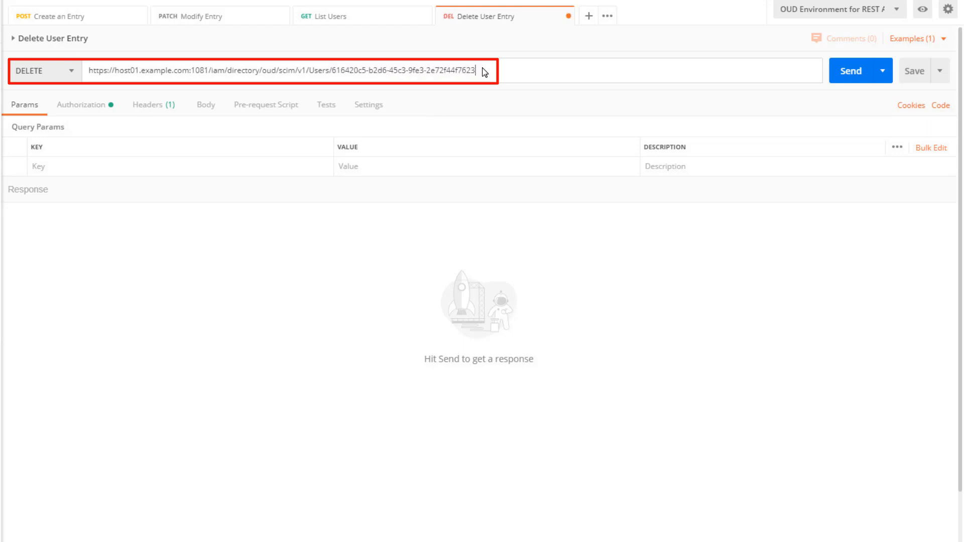
left_click(868, 69)
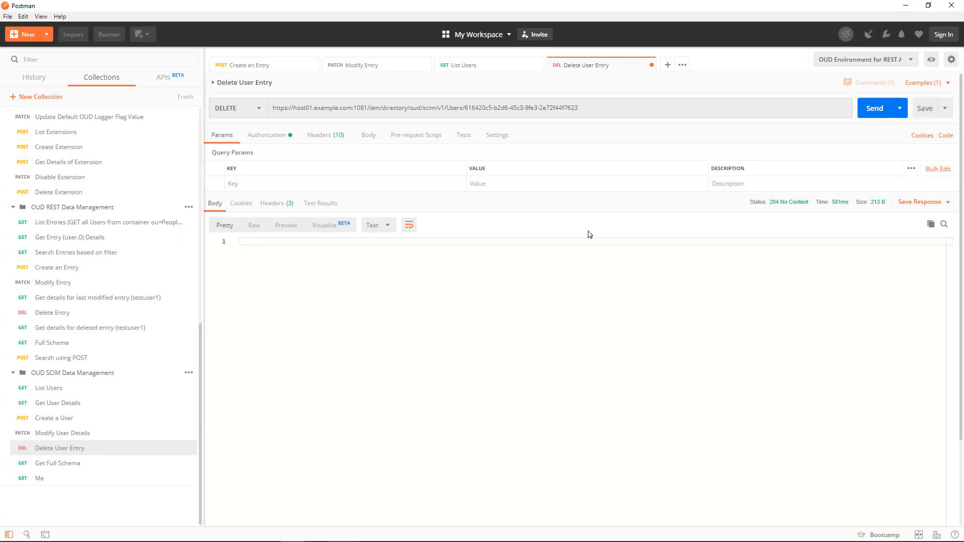
Step: Open the Get User Details request, replace the user id in its URL with the copied id, and send it
left_click(172, 405)
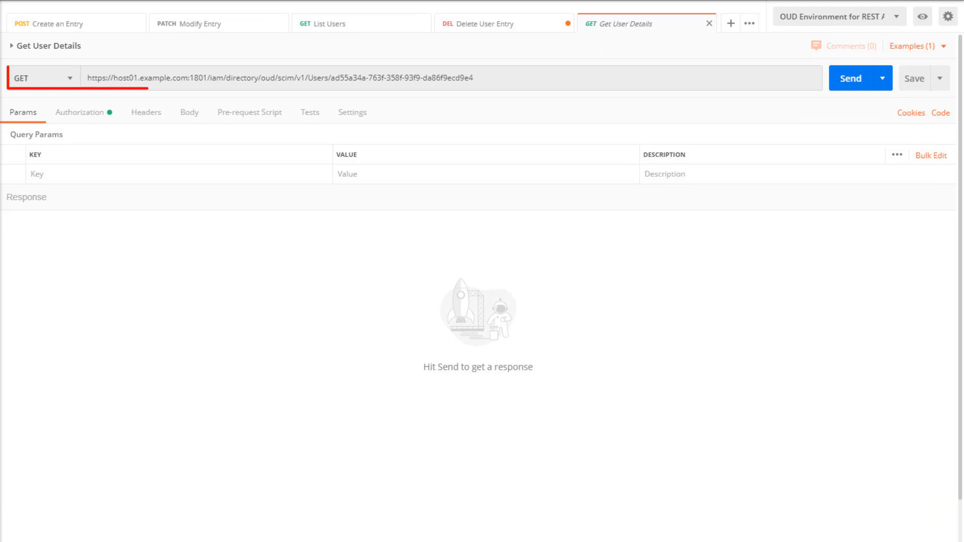
double_click(477, 79)
key("ctrl+v")
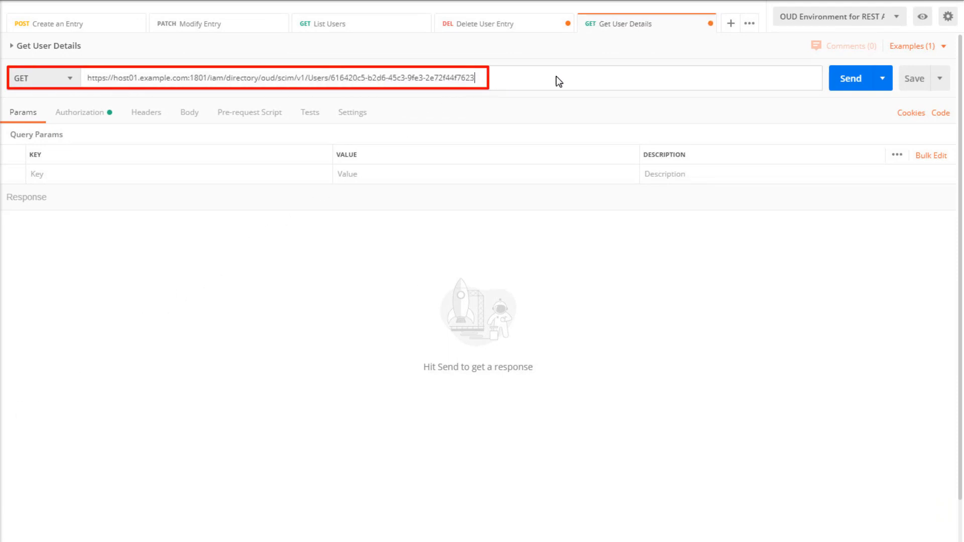
left_click(869, 86)
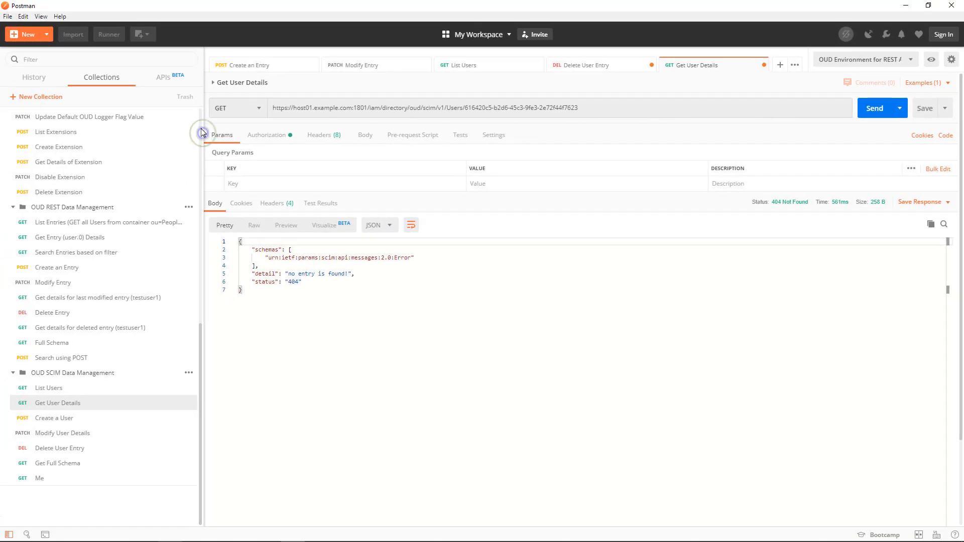
Step: Open the Retrieve Default OUD Logger Flag Value request and send it
scroll(200, 133, "up", 3)
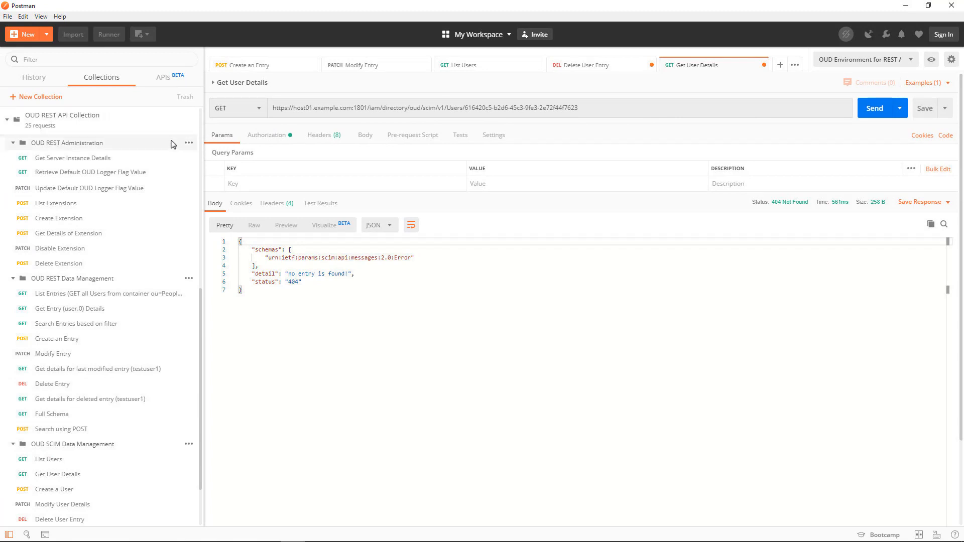
left_click(178, 173)
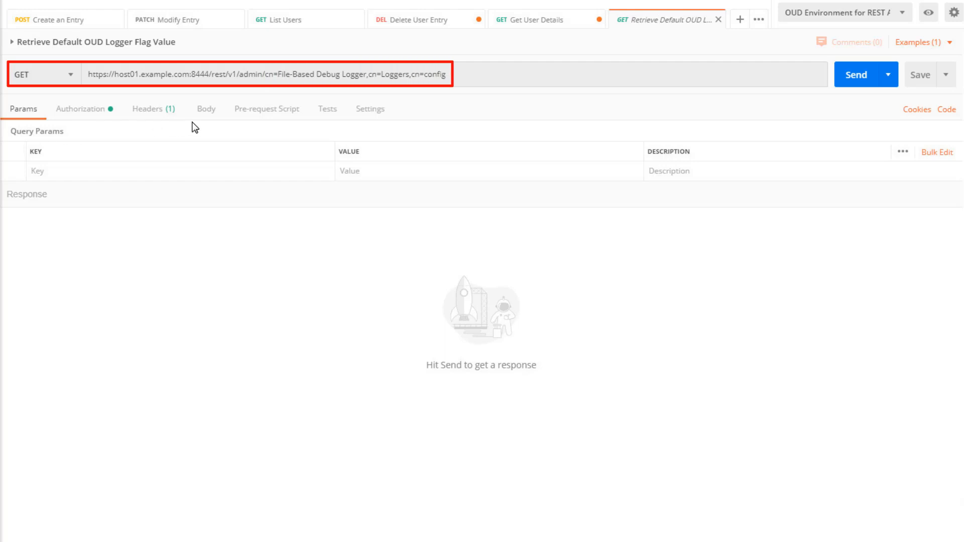
left_click(873, 75)
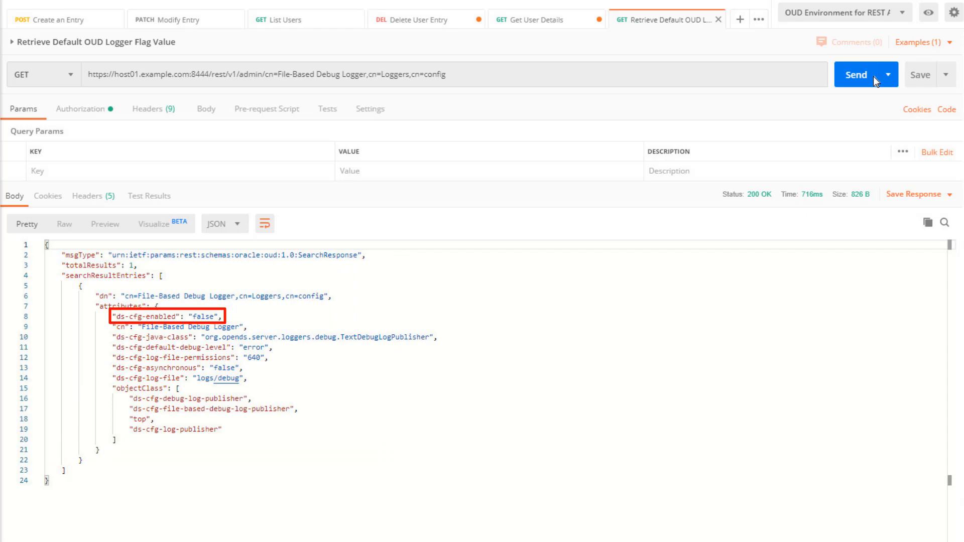
Step: Open the Update Default OUD Logger Flag Value PATCH request, review its body, and send it to set ds-cfg-enabled to true
left_click(181, 188)
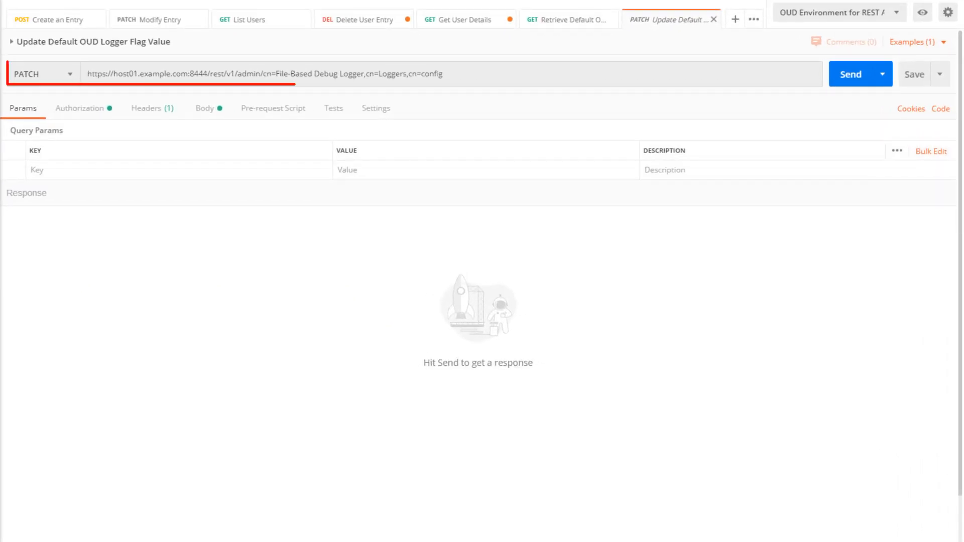
left_click(221, 109)
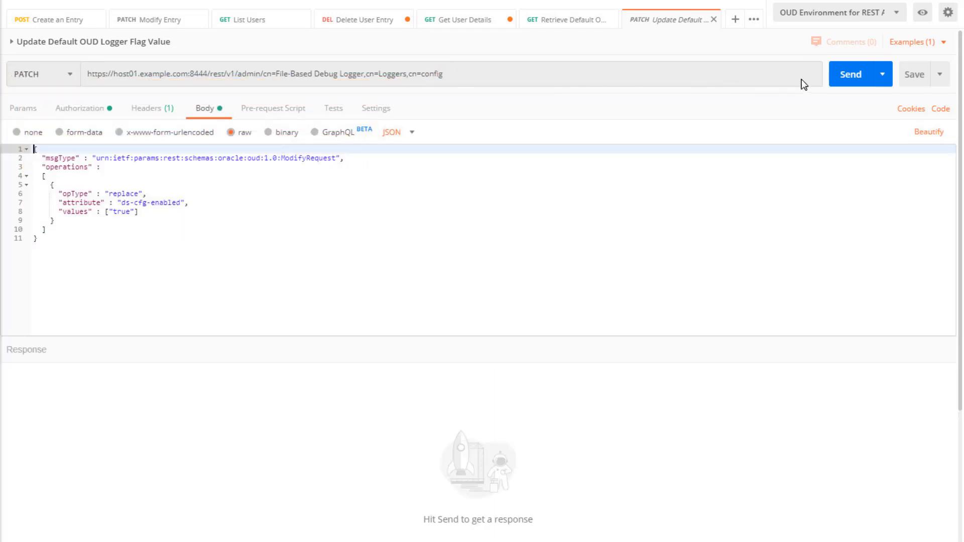
left_click(868, 80)
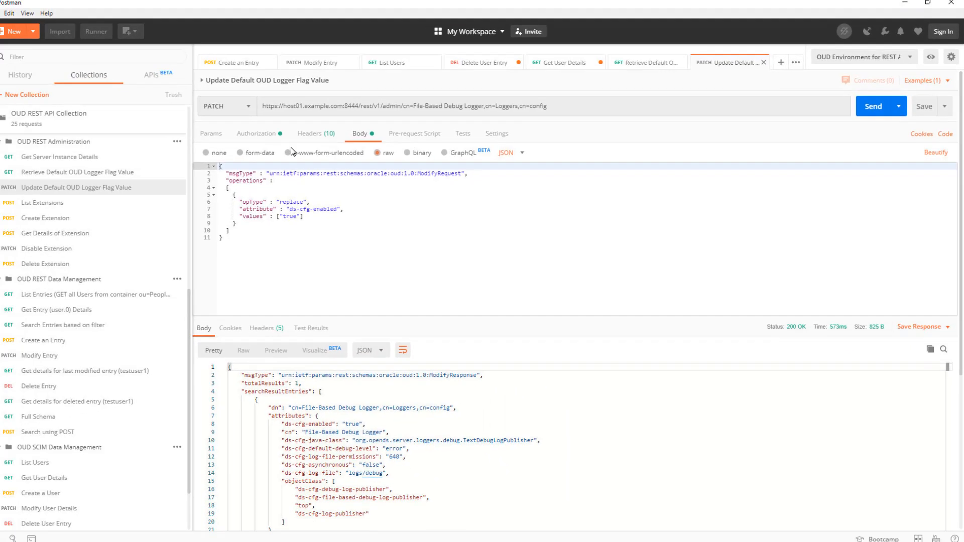
Step: Open the Get Server Instance Details request, review its search body, send it, and scroll through the response
left_click(179, 159)
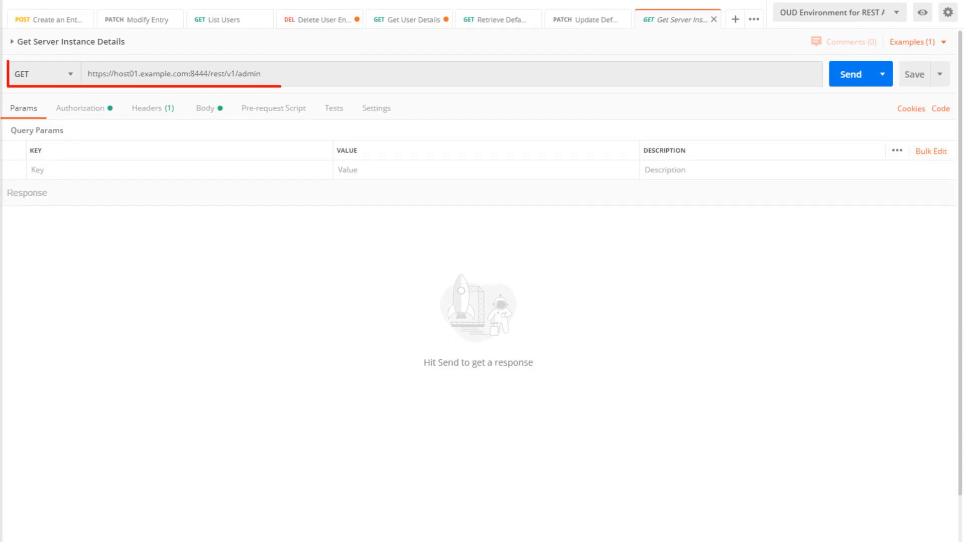
left_click(218, 109)
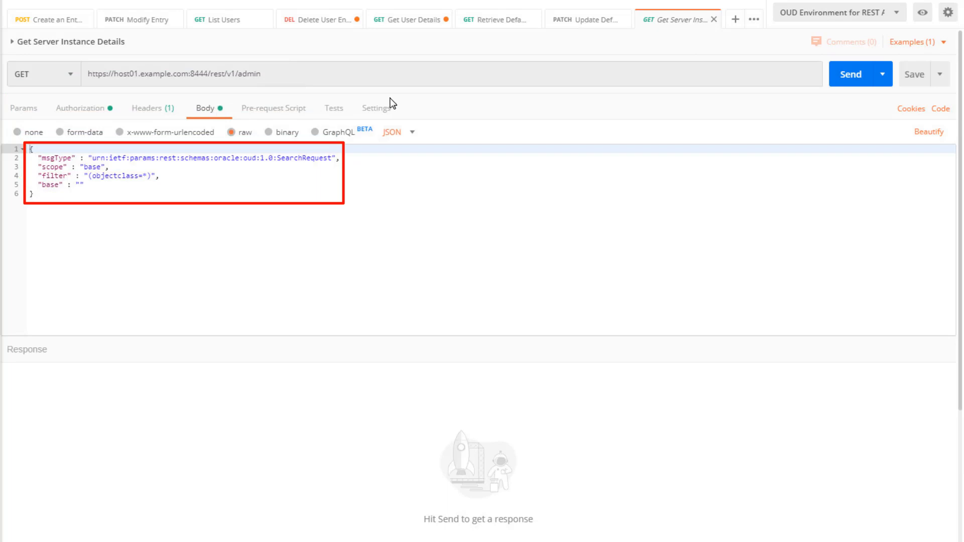
left_click(870, 79)
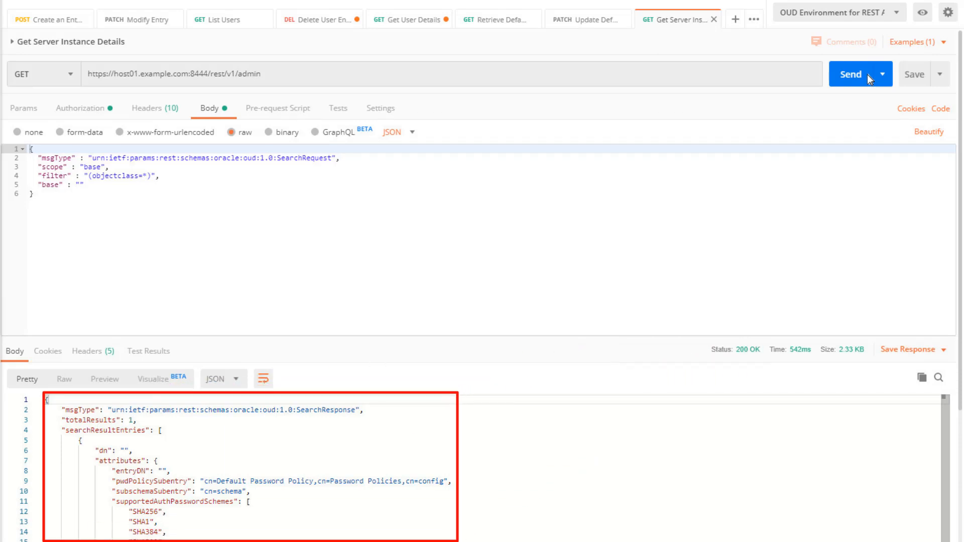
scroll(866, 75, "down", 15)
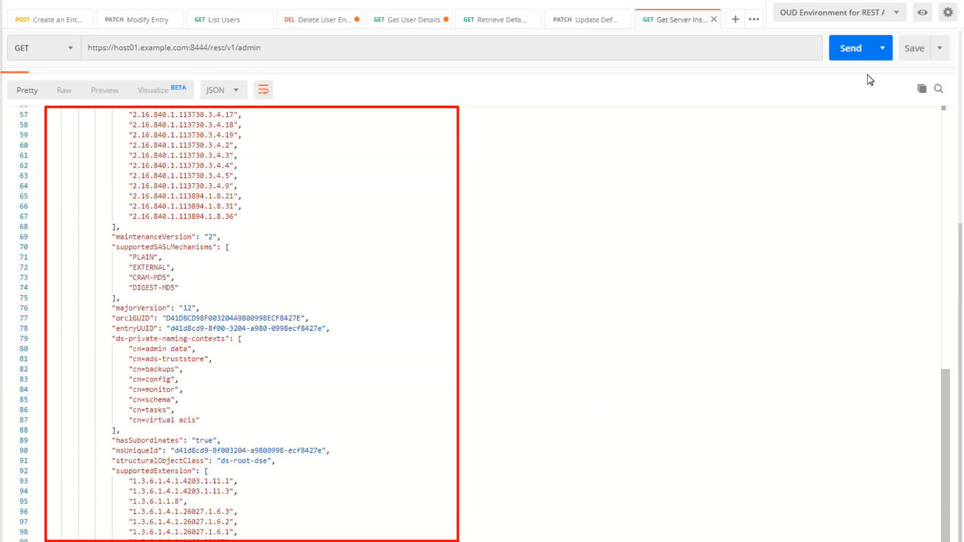